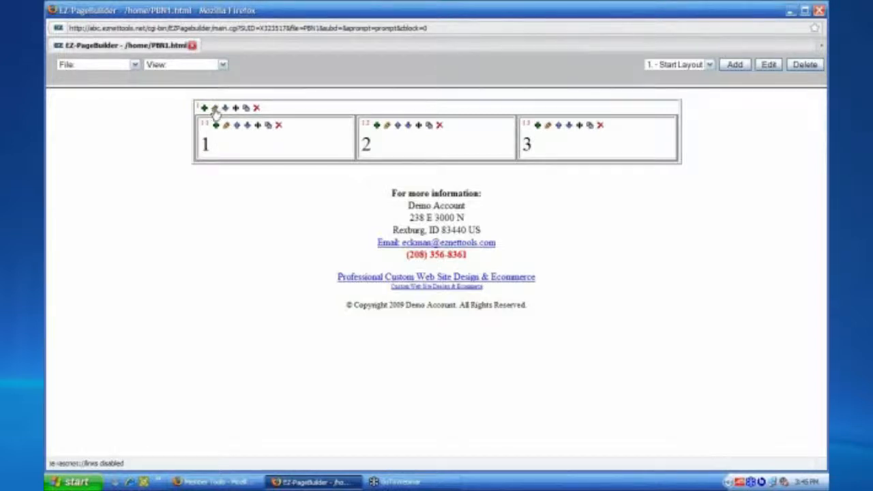
Step: Open the three-column layout block's settings and view the color picker for its background without choosing a color
left_click(214, 108)
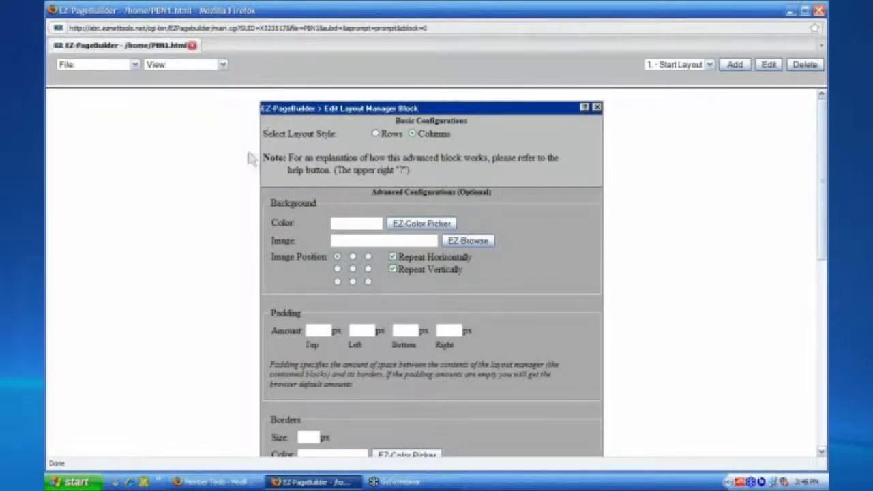
scroll(220, 121, "down", 1)
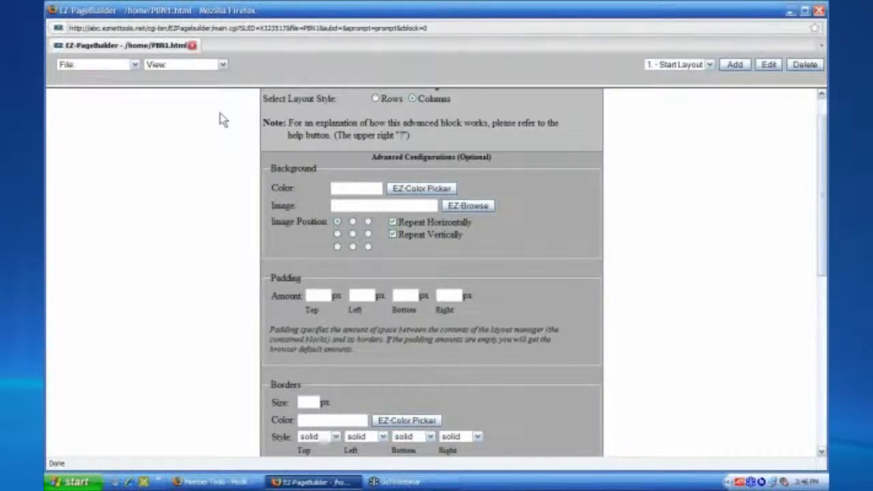
scroll(259, 135, "up", 1)
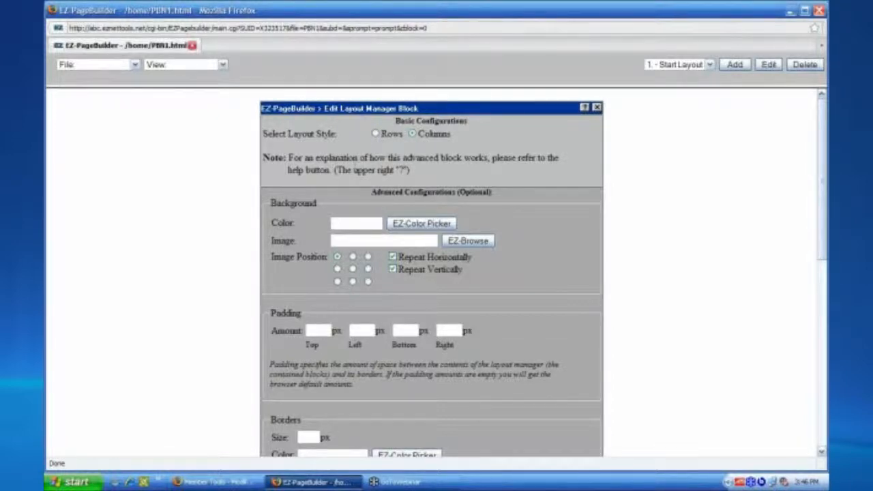
scroll(269, 175, "down", 1)
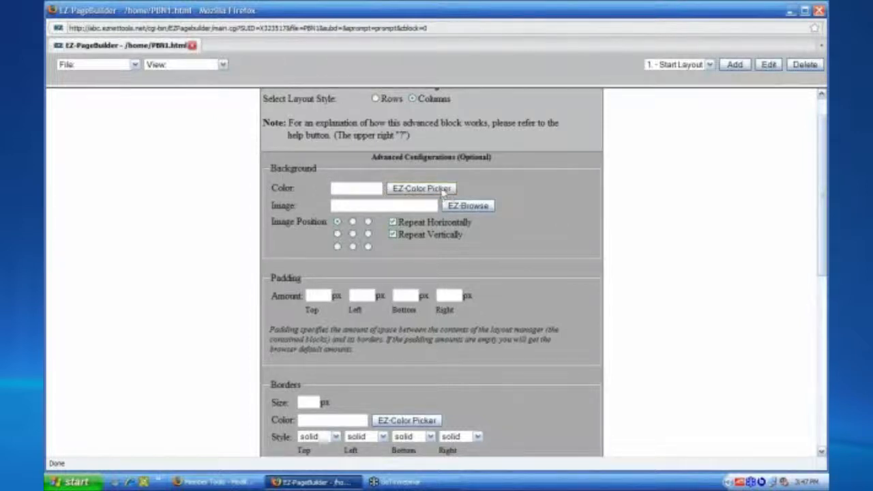
left_click(440, 191)
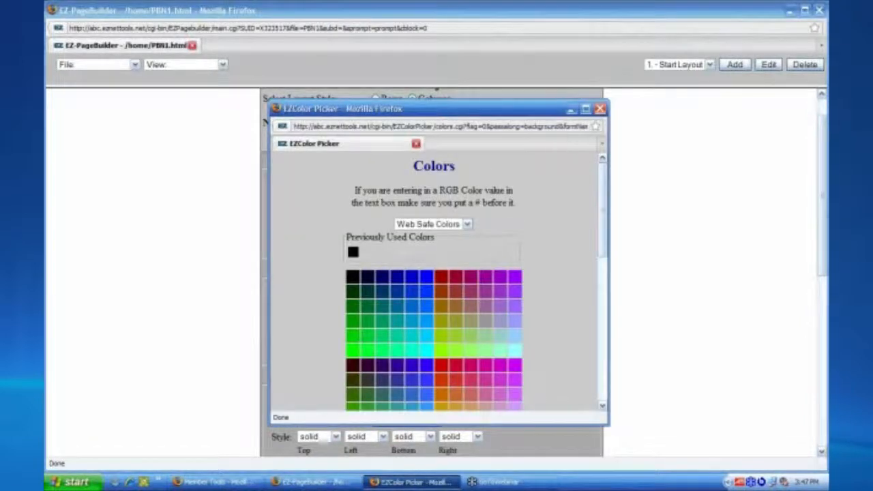
left_click(599, 108)
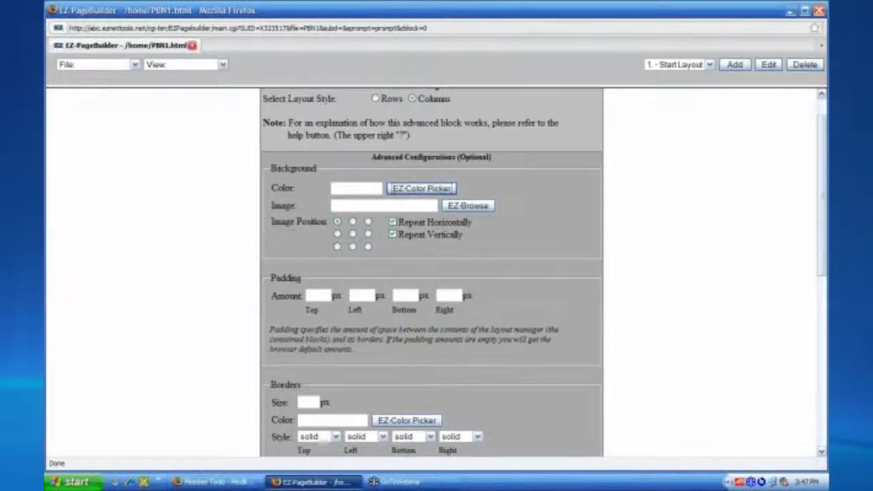
Step: Try centring the background image with horizontal and vertical repeat off, and restore the original position and repeat options
left_click(339, 222)
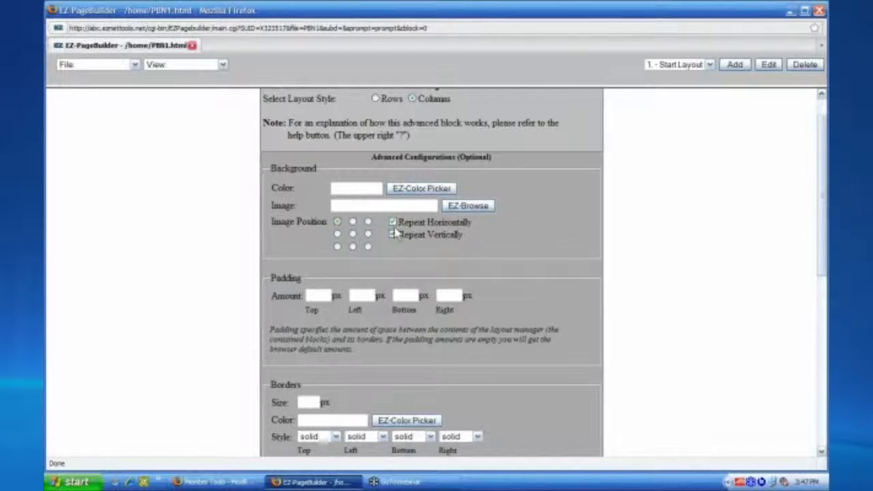
left_click(352, 234)
left_click(392, 222)
left_click(393, 234)
left_click(337, 222)
left_click(392, 223)
left_click(393, 235)
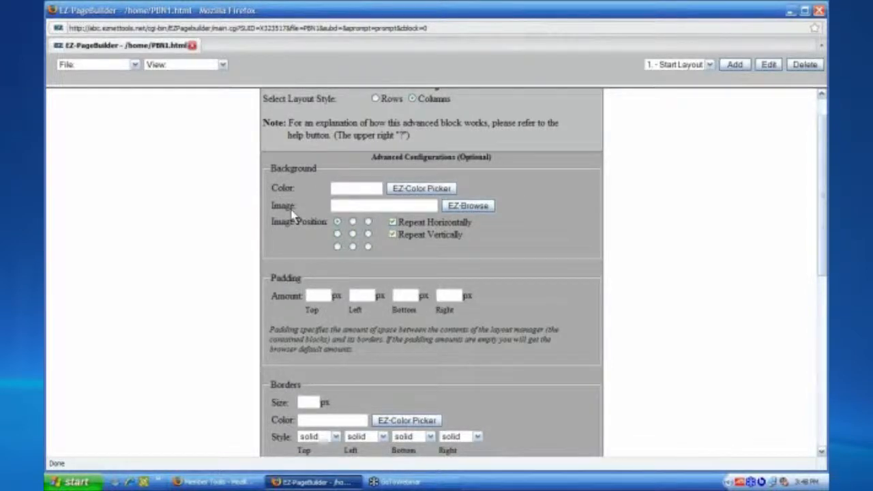
Step: Switch to the other Firefox window and examine the padding_model.png diagram
scroll(273, 214, "down", 2)
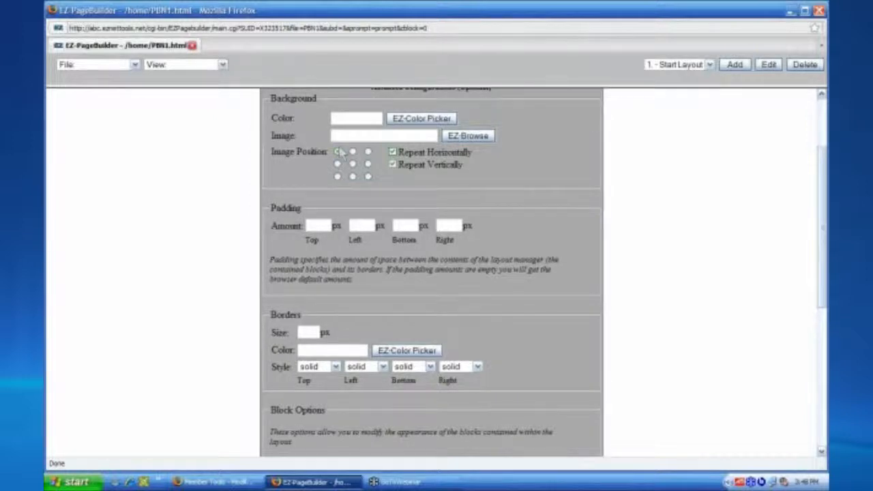
left_click(229, 480)
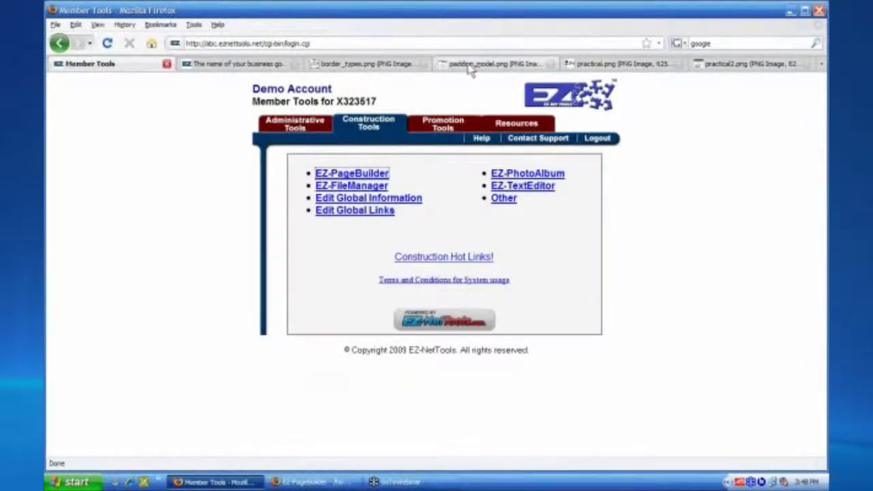
left_click(473, 64)
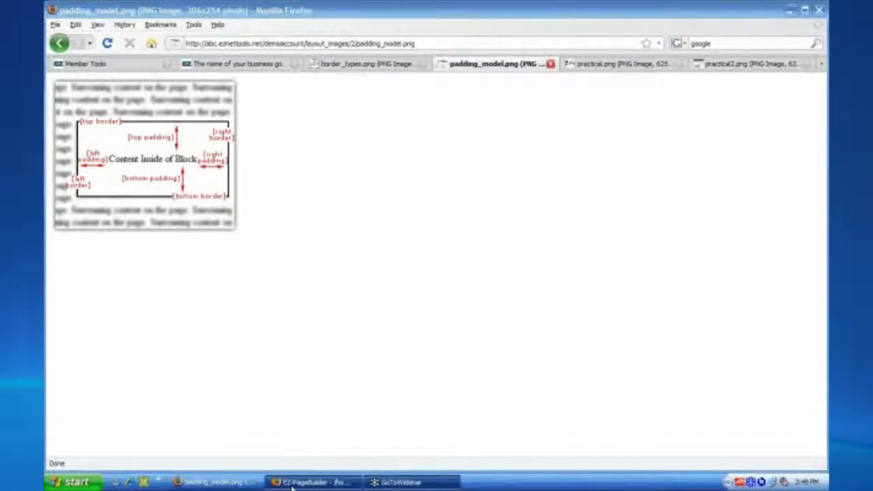
Step: Return to the EZ-PageBuilder window and cancel the layout block edit
left_click(292, 482)
scroll(334, 254, "down", 1)
scroll(446, 409, "down", 7)
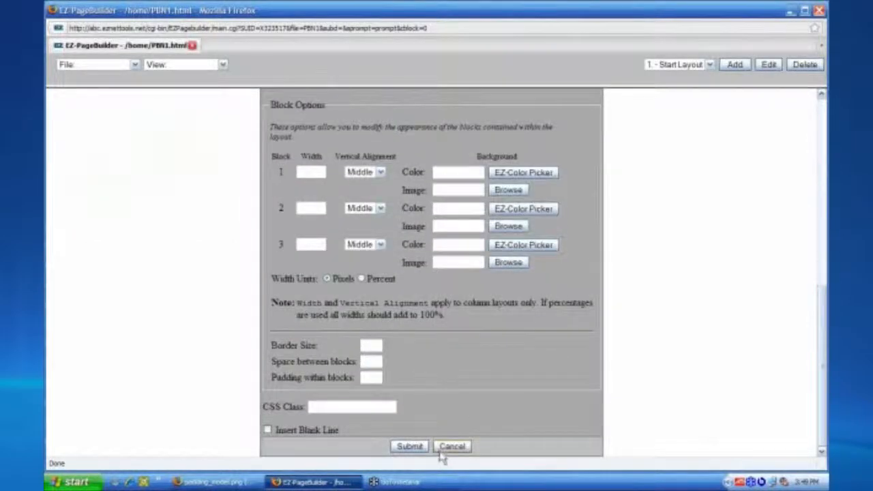
left_click(452, 447)
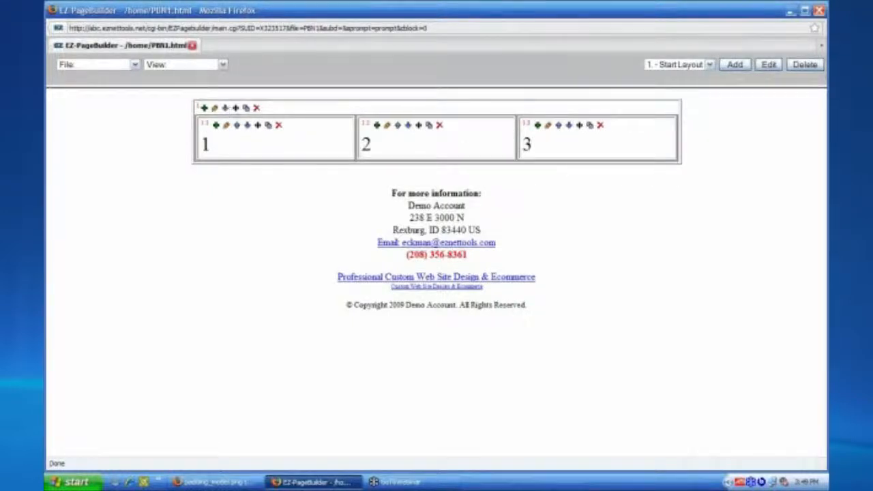
Step: Reopen the layout block's settings and look over its padding amount fields
left_click(214, 108)
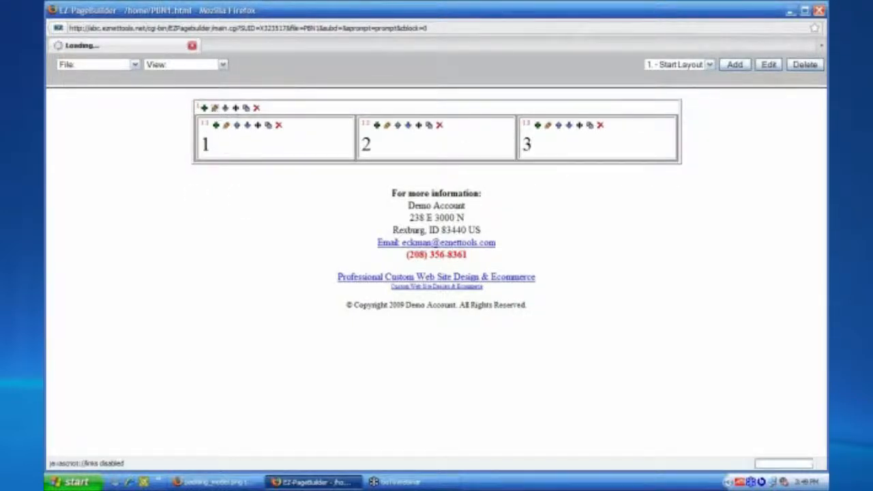
scroll(212, 187, "down", 5)
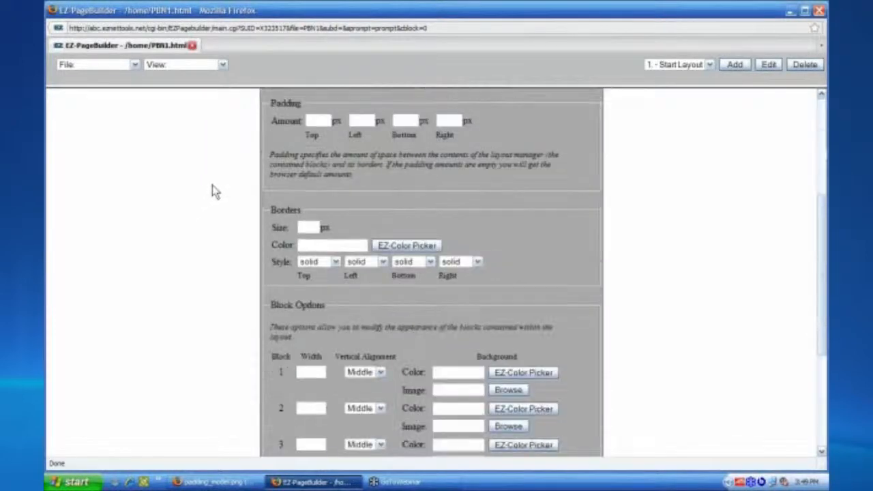
scroll(212, 191, "down", 2)
scroll(211, 191, "up", 5)
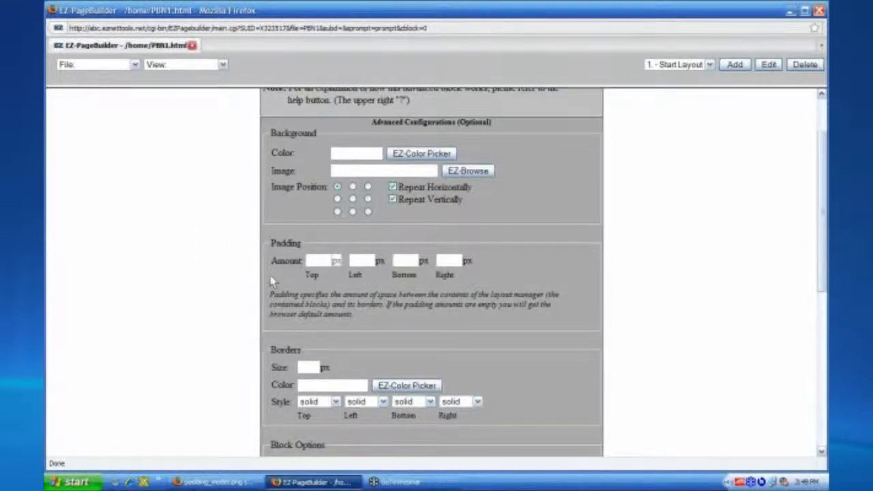
left_click(333, 260)
left_click(365, 261)
left_click(445, 260)
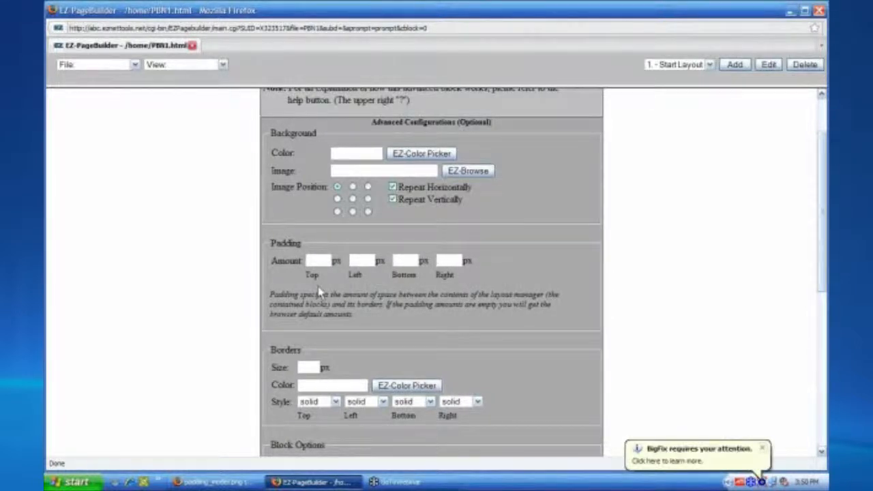
Step: Dismiss the BigFix notification and compare the layout's border settings with the border_types.png samples in the other Firefox window
left_click(762, 449)
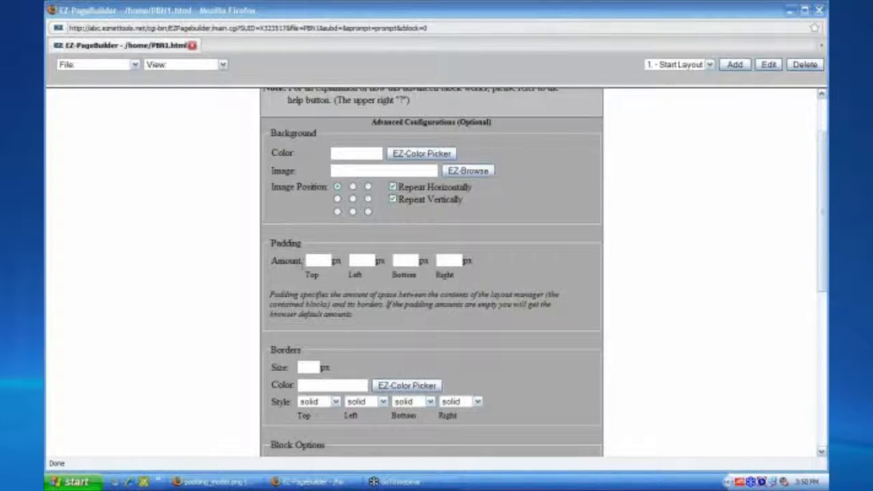
left_click(236, 250)
scroll(237, 250, "down", 4)
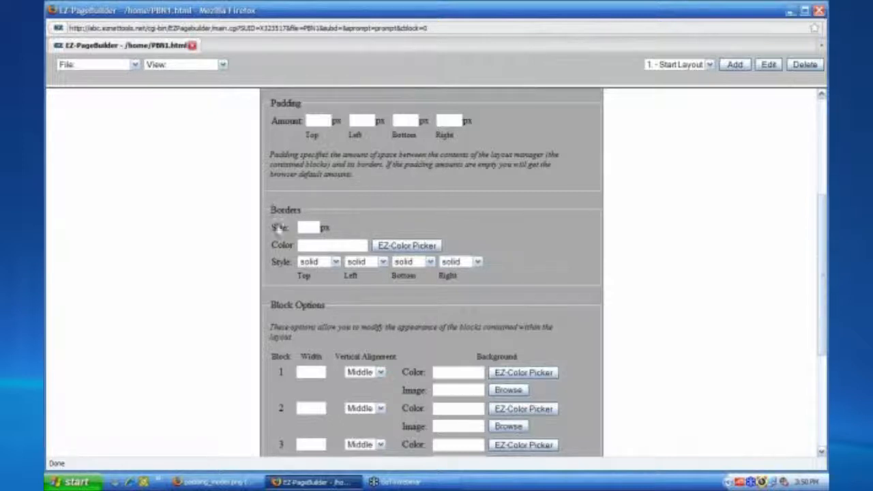
left_click(311, 228)
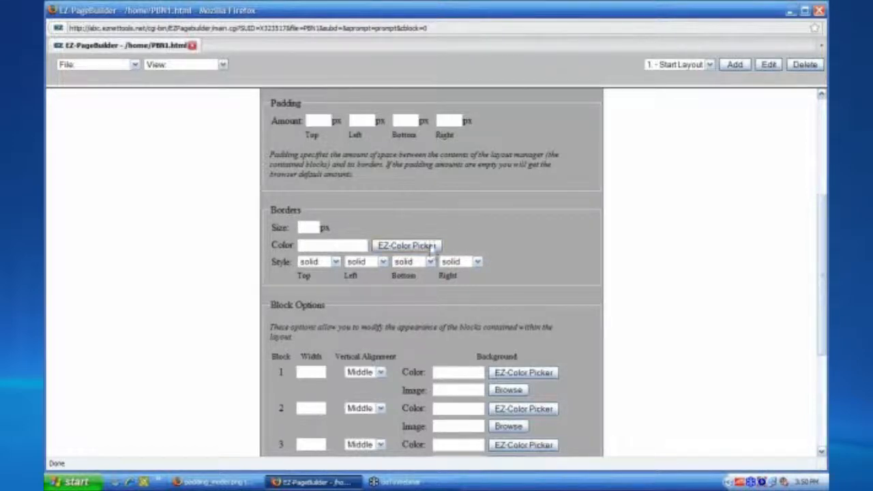
left_click(215, 482)
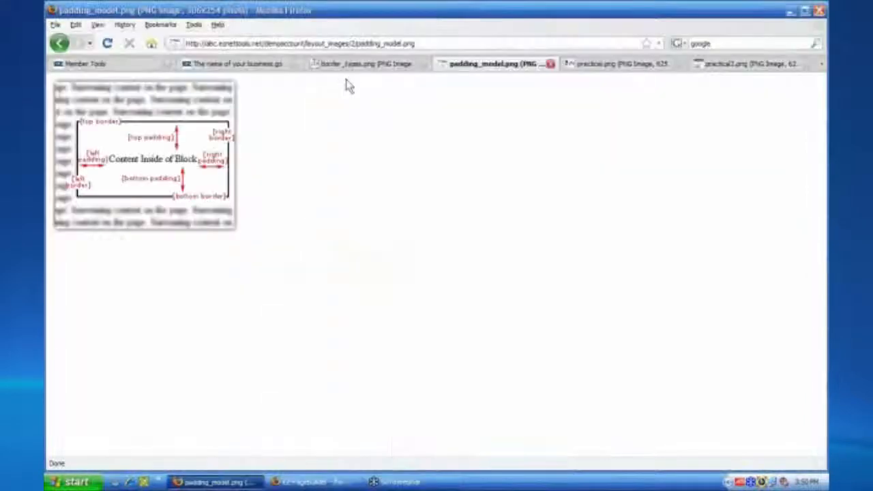
left_click(370, 67)
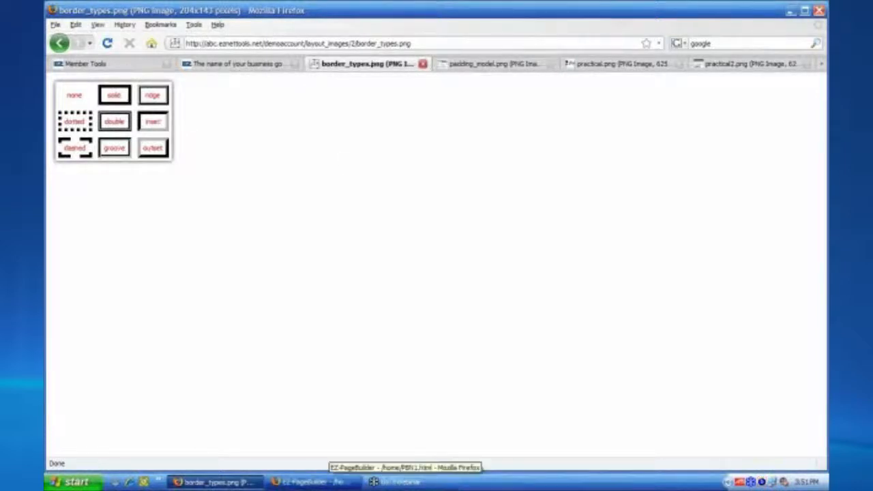
Step: Switch back to EZ-PageBuilder, look over the block options and close the layout settings without submitting
left_click(310, 482)
scroll(464, 410, "down", 5)
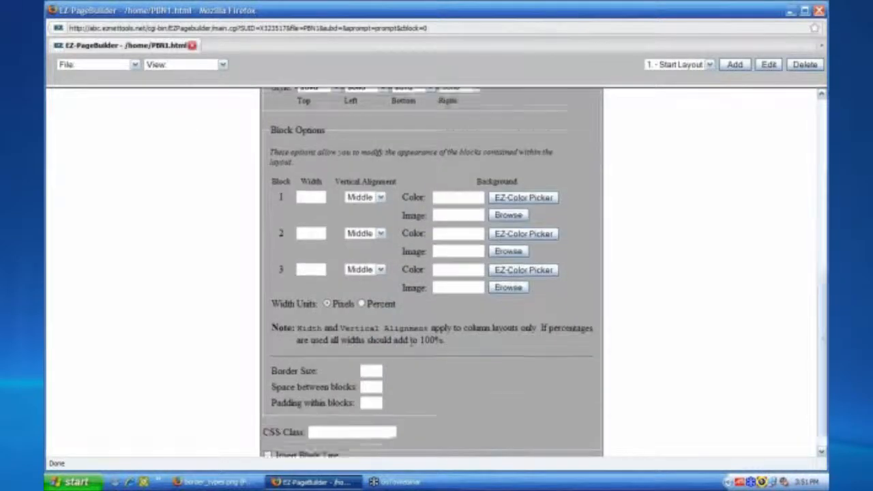
left_click(461, 448)
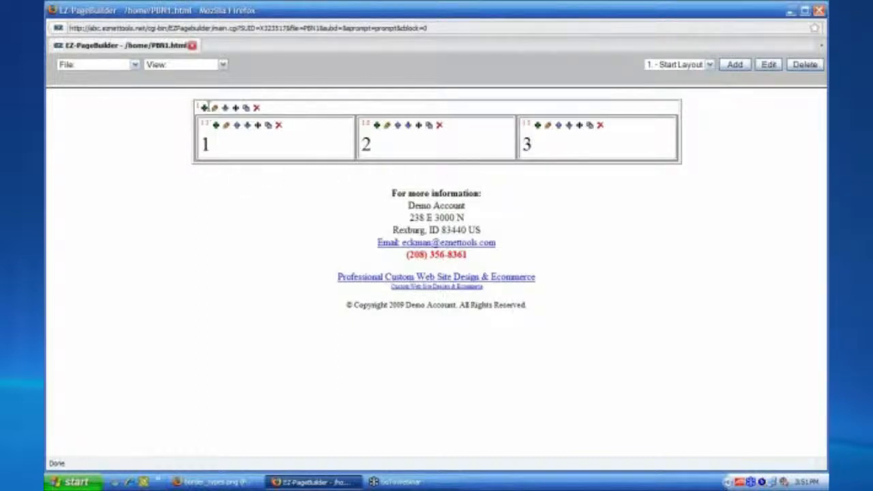
Step: Open the layout block's settings again at the border options
left_click(215, 109)
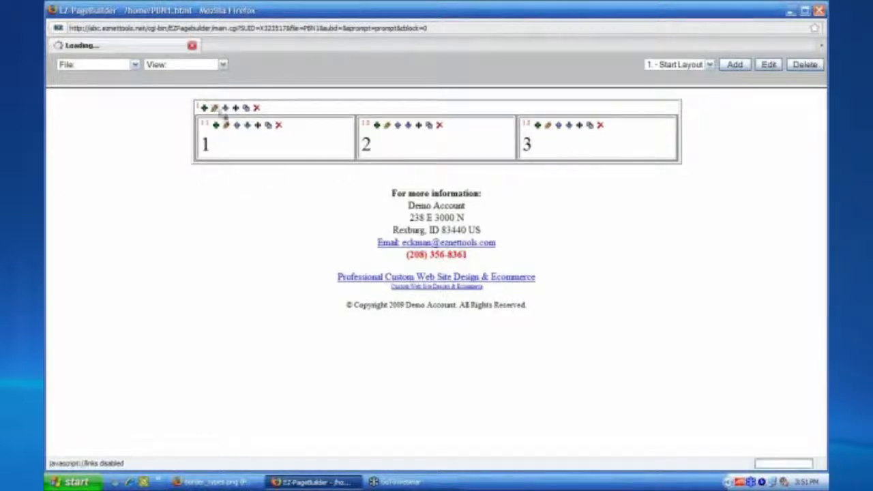
scroll(210, 111, "down", 10)
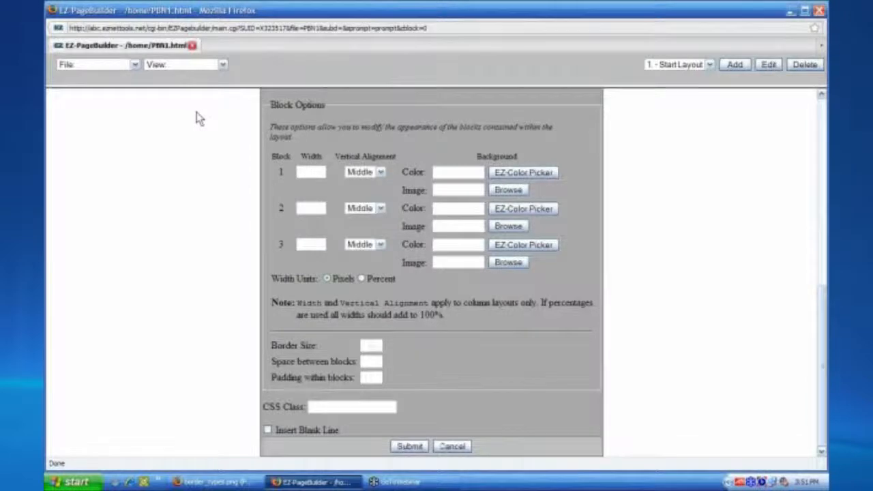
scroll(198, 116, "up", 5)
scroll(197, 121, "up", 2)
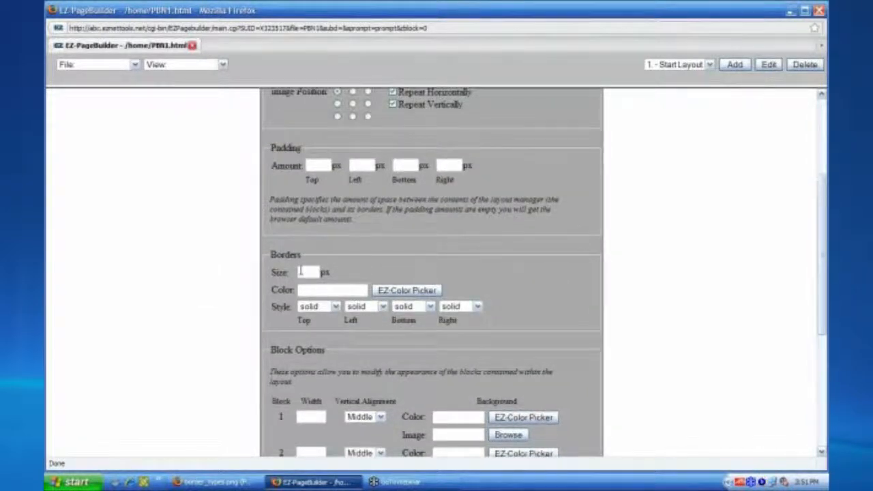
Step: Set the layout's border styles to none on top, dotted on the left and dashed on the bottom
left_click(335, 307)
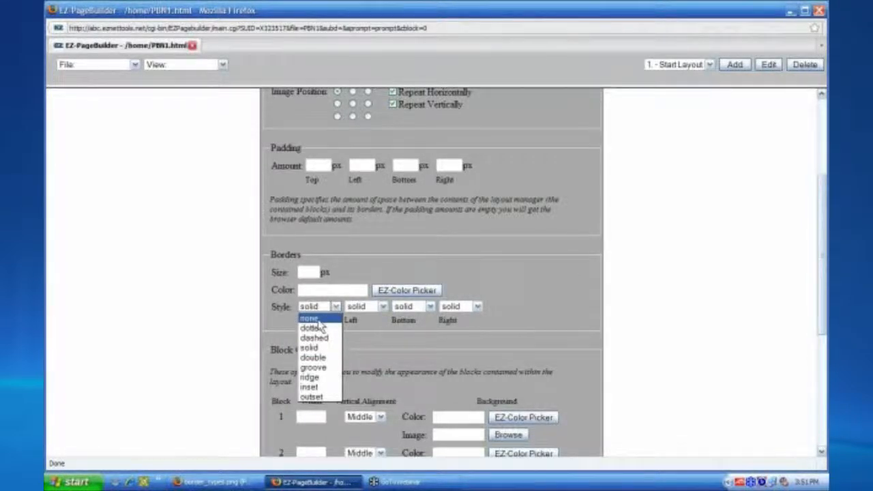
left_click(320, 323)
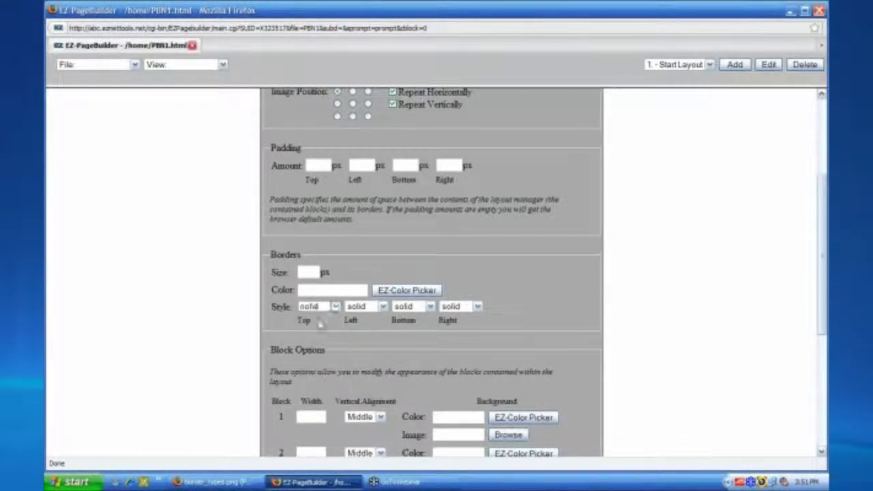
left_click(384, 307)
left_click(368, 330)
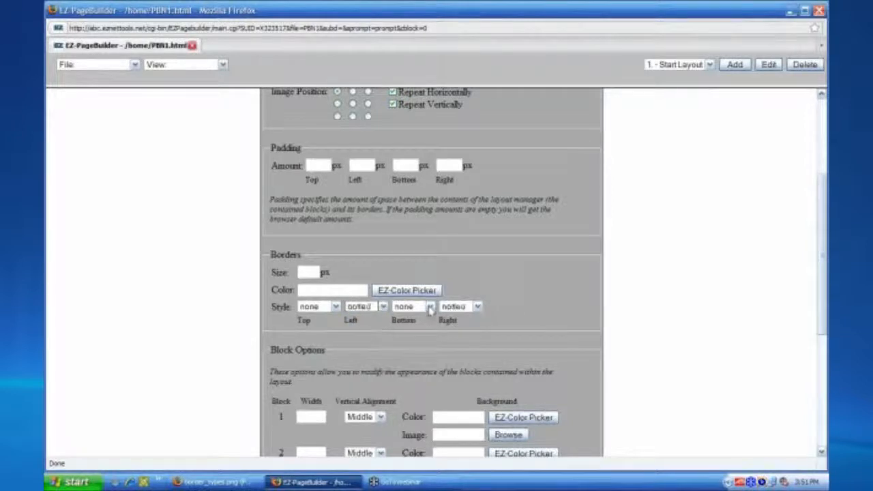
left_click(431, 307)
left_click(415, 337)
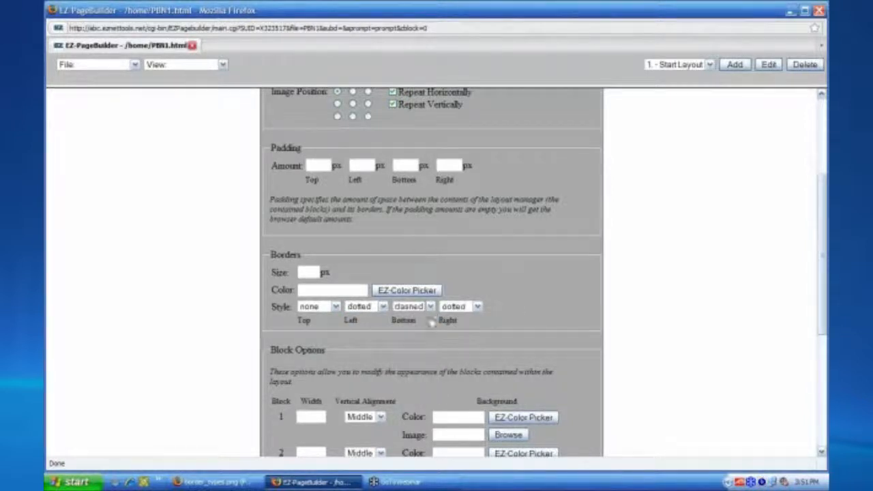
Step: Set the layout's top, left and bottom border styles to none
left_click(330, 313)
left_click(313, 319)
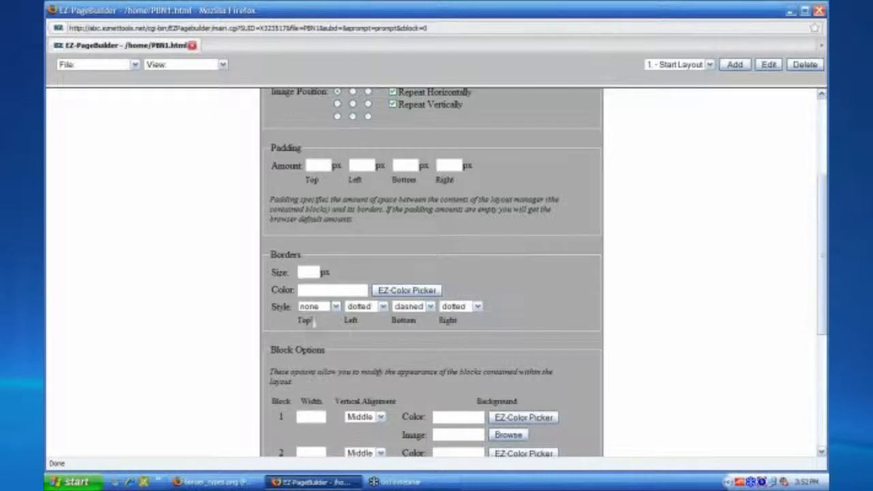
left_click(367, 308)
left_click(356, 319)
left_click(426, 307)
left_click(403, 318)
Step: Set the layout's border styles to dotted on top and bottom, solid on the left and dashed on the right
left_click(334, 307)
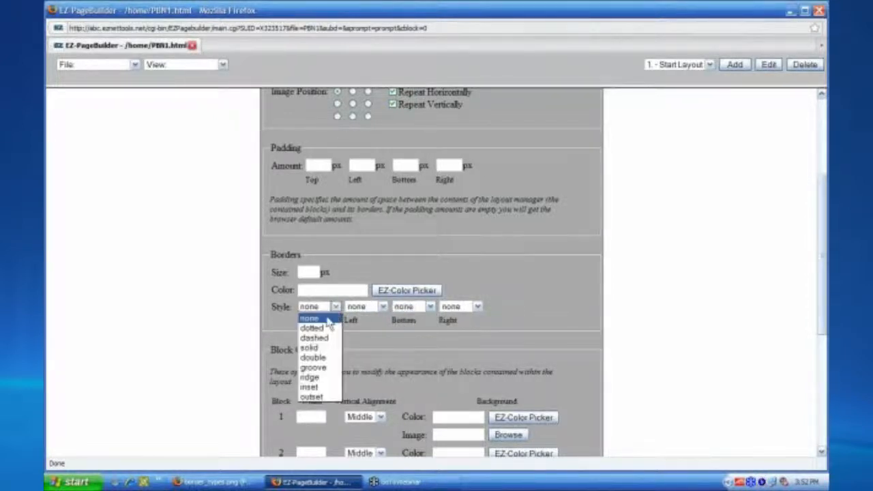
left_click(312, 327)
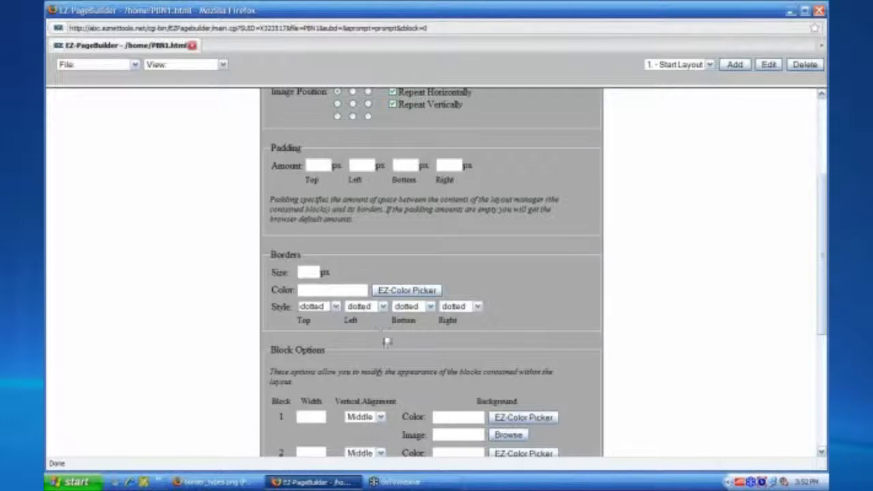
left_click(383, 307)
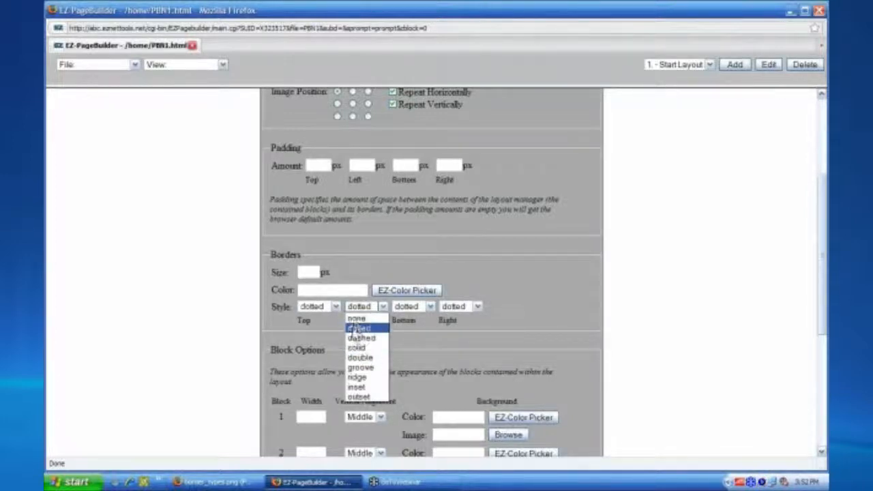
left_click(357, 348)
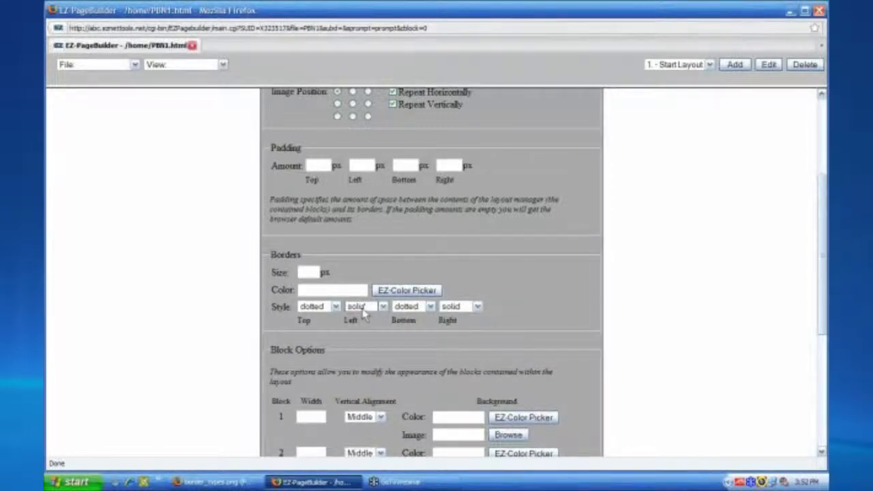
left_click(476, 306)
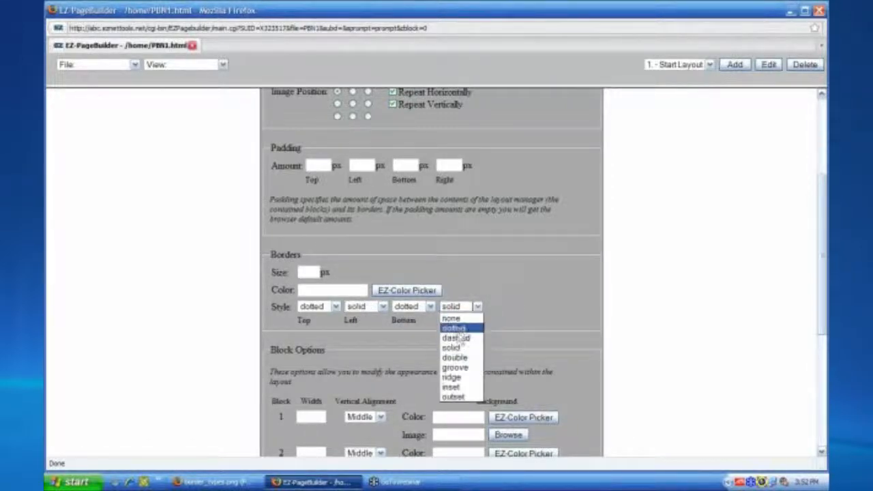
left_click(456, 338)
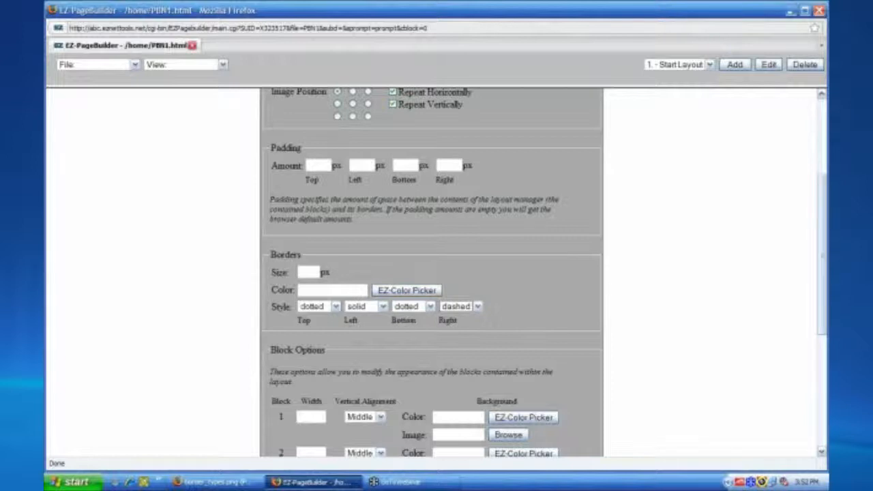
left_click(335, 308)
left_click(335, 309)
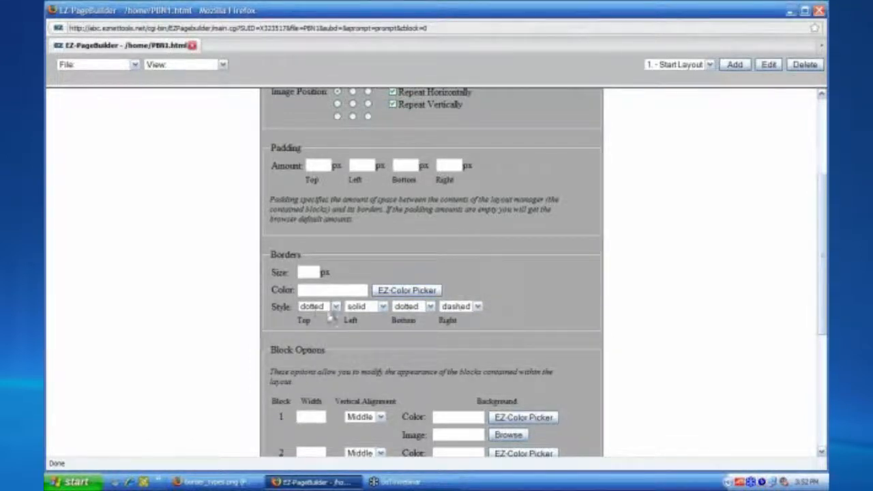
Step: Set the widths of blocks 1, 2 and 3 to 50, 25 and 25, with percent as the width unit
scroll(263, 281, "down", 2)
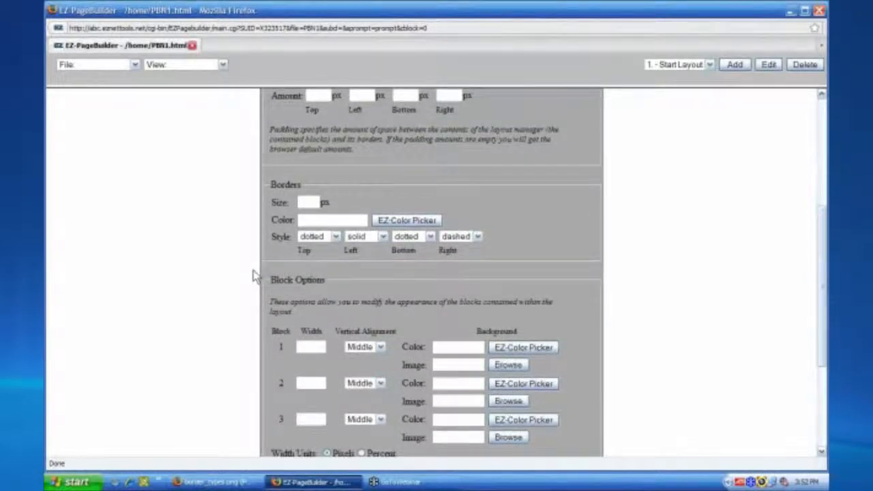
scroll(264, 264, "down", 2)
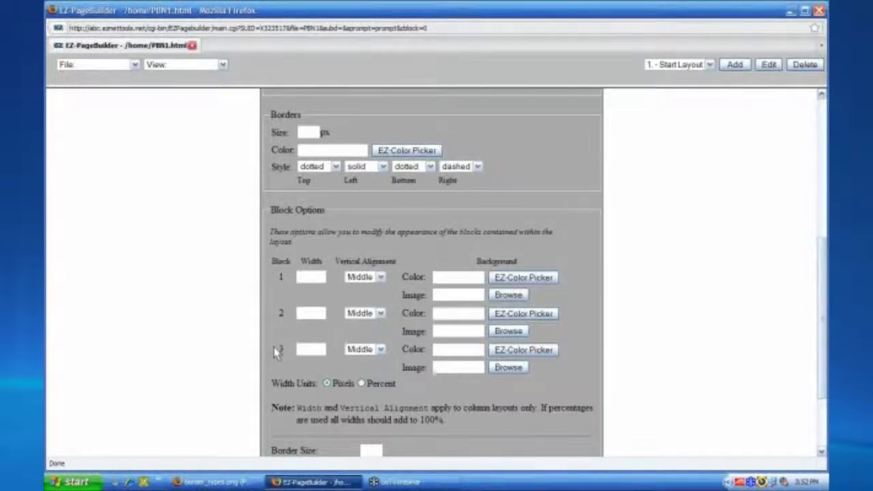
scroll(276, 321, "down", 2)
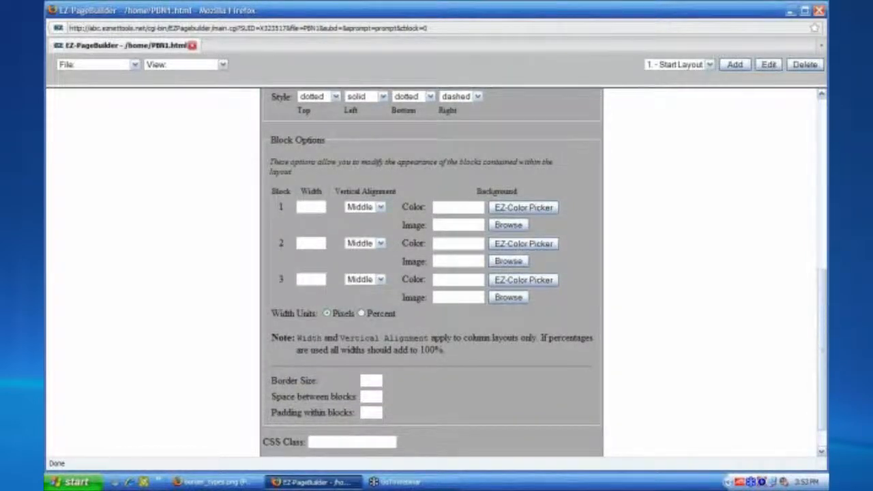
scroll(268, 225, "up", 2)
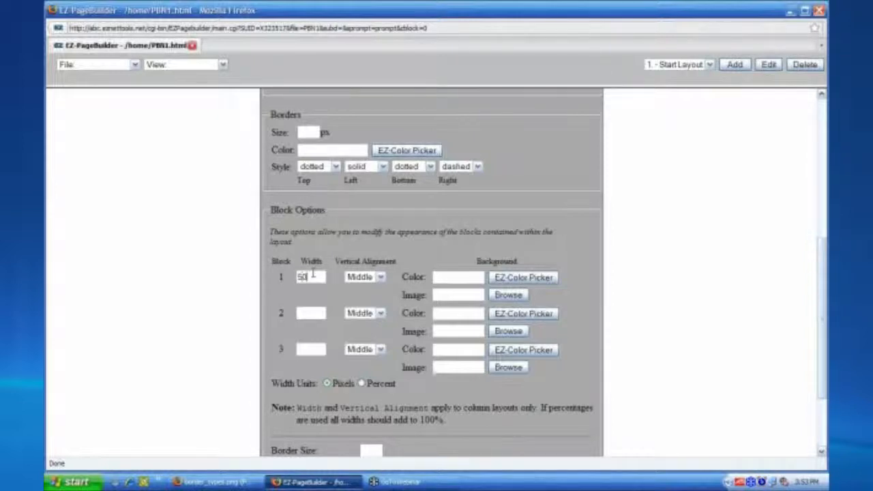
left_click(362, 384)
left_click(305, 314)
type("25")
left_click(303, 349)
type("25")
Step: Switch the width units of the blocks to pixels
scroll(326, 332, "down", 1)
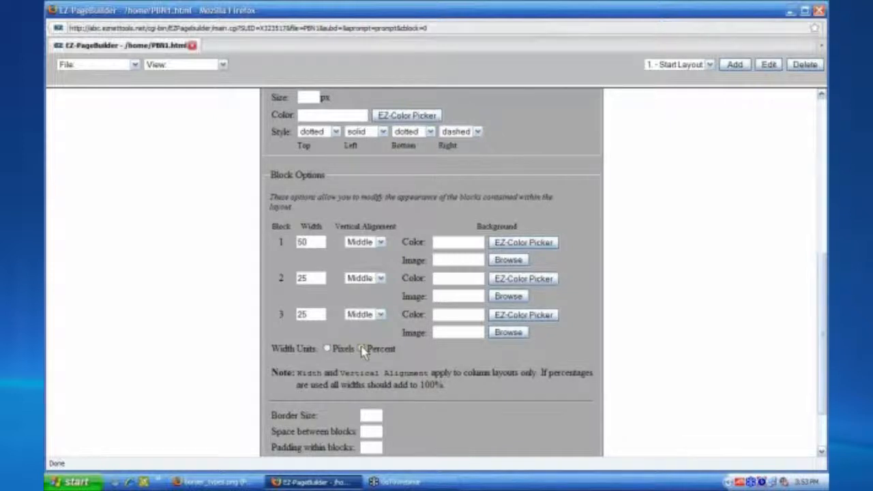
left_click_drag(318, 243, 297, 242)
left_click(326, 349)
double_click(304, 242)
double_click(302, 278)
left_click_drag(306, 314, 294, 312)
left_click(303, 241)
left_click(305, 278)
left_click(308, 314)
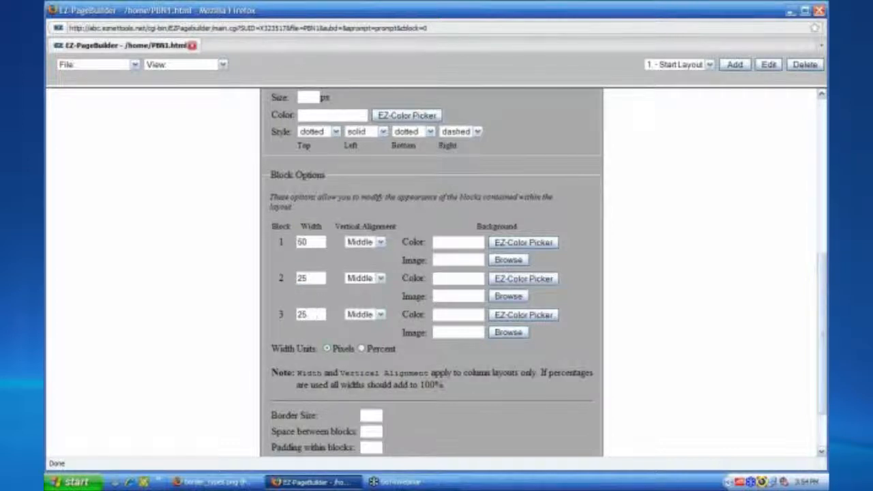
double_click(306, 242)
double_click(305, 279)
double_click(302, 314)
Step: Set the vertical alignment of block 1 to Top and of block 3 to Bottom
left_click(380, 243)
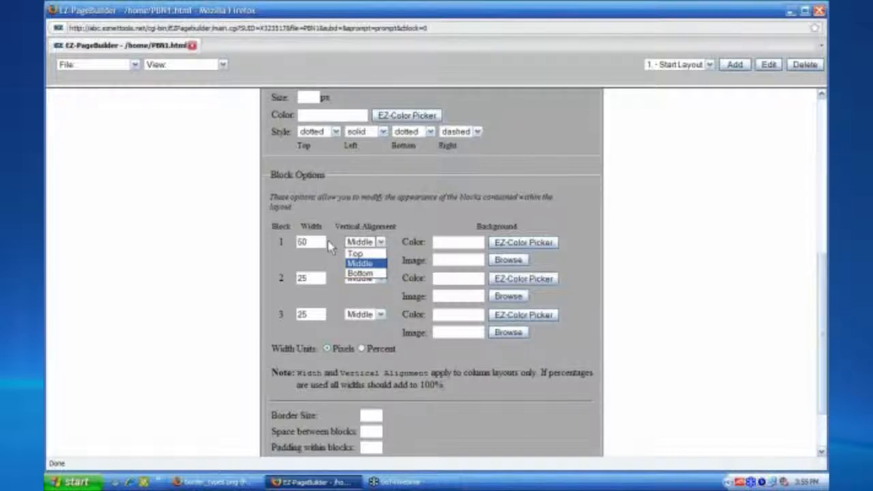
left_click(283, 245)
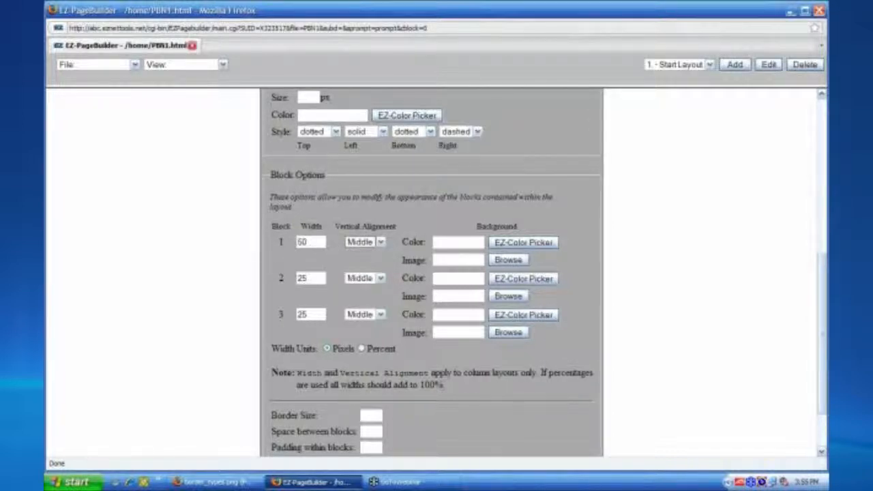
left_click(379, 243)
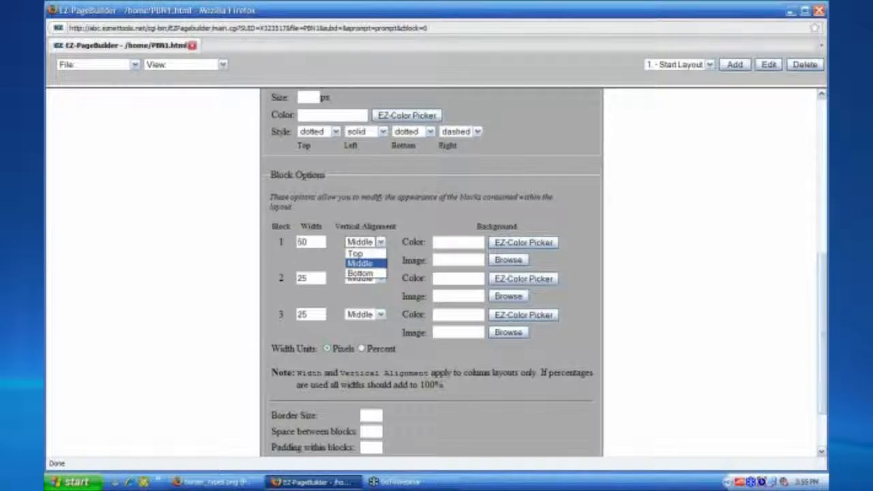
left_click(357, 253)
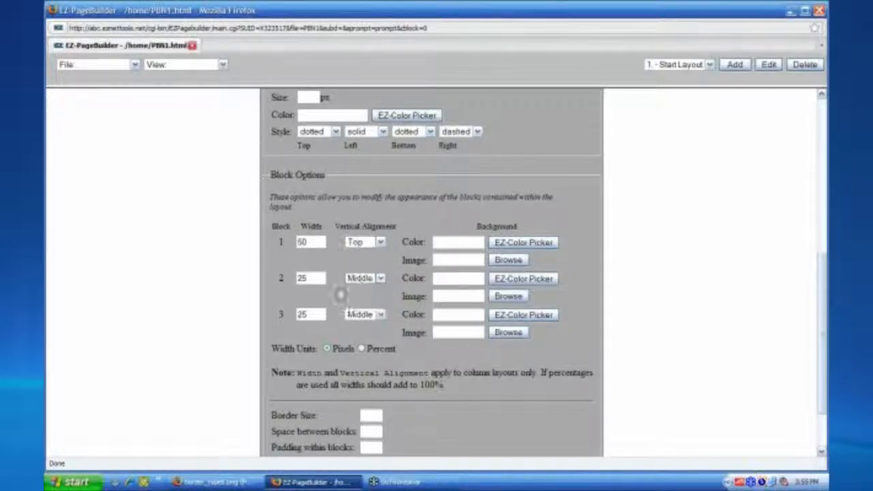
left_click(366, 314)
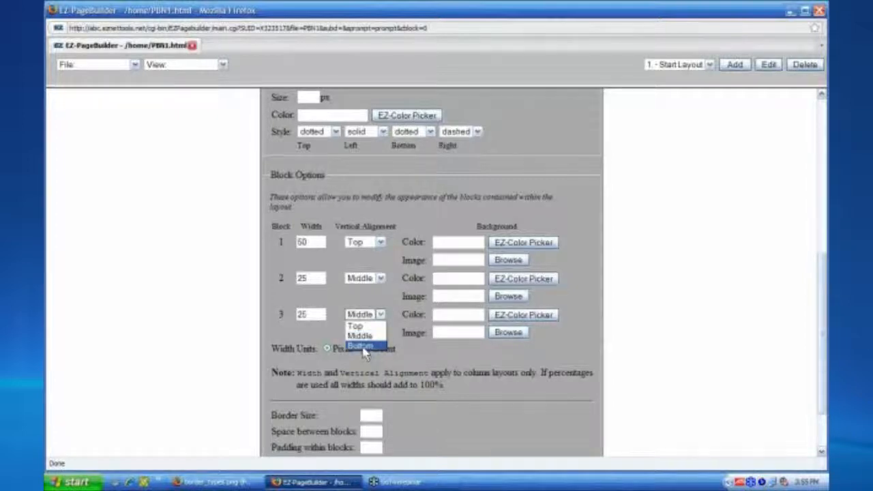
left_click(366, 346)
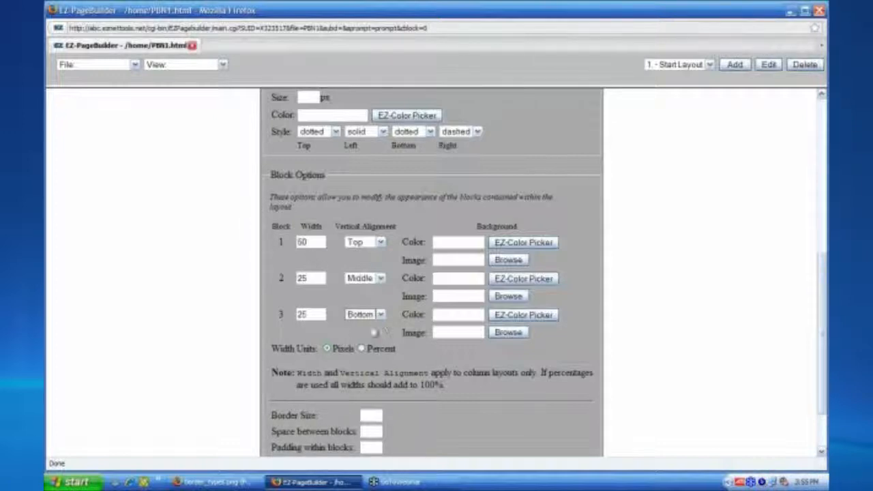
Step: Set the vertical alignment of all three blocks to Middle
left_click(365, 245)
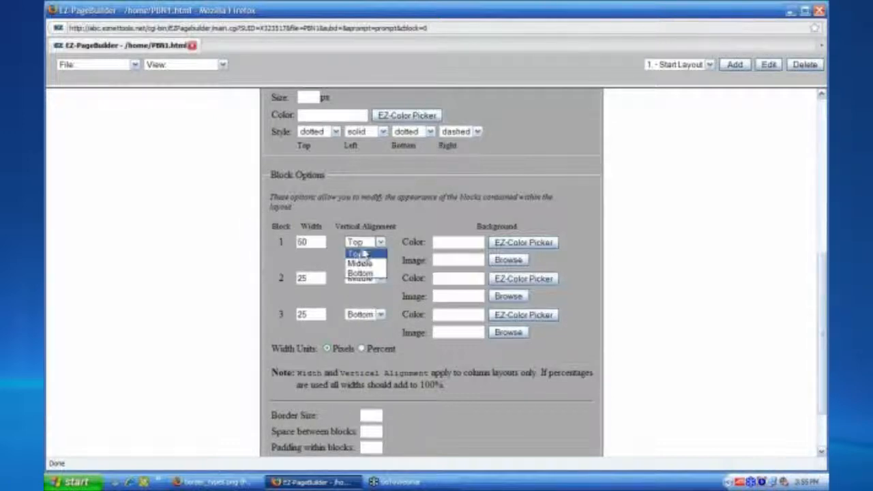
left_click(359, 263)
left_click(365, 278)
left_click(359, 297)
left_click(365, 315)
left_click(361, 333)
Step: Set the vertical alignment of blocks 1, 2 and 3 to Top
left_click(361, 243)
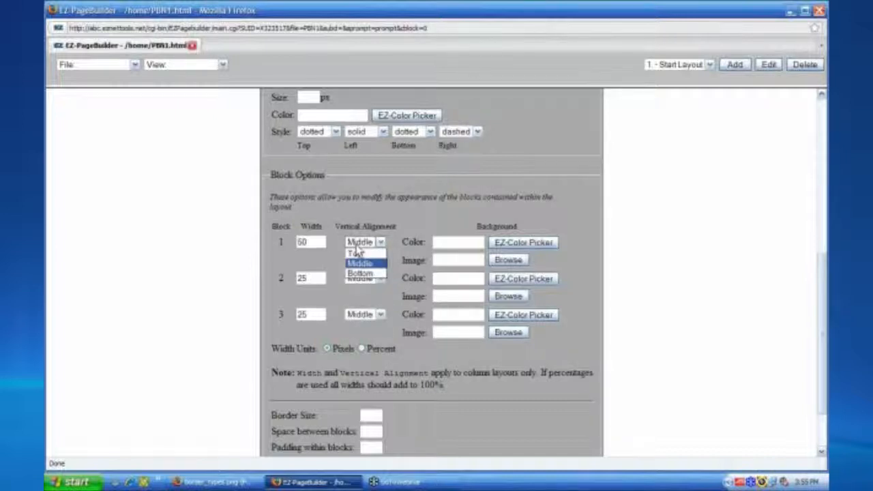
left_click(356, 253)
left_click(362, 279)
left_click(355, 291)
left_click(365, 314)
left_click(356, 327)
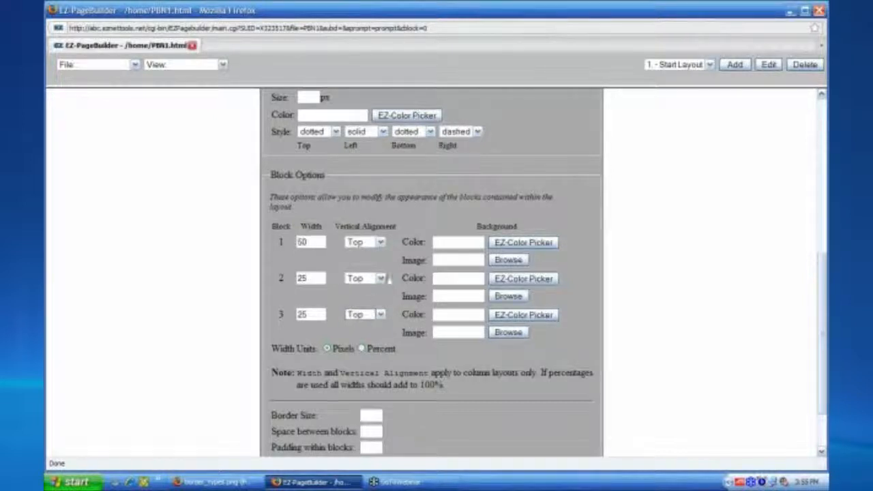